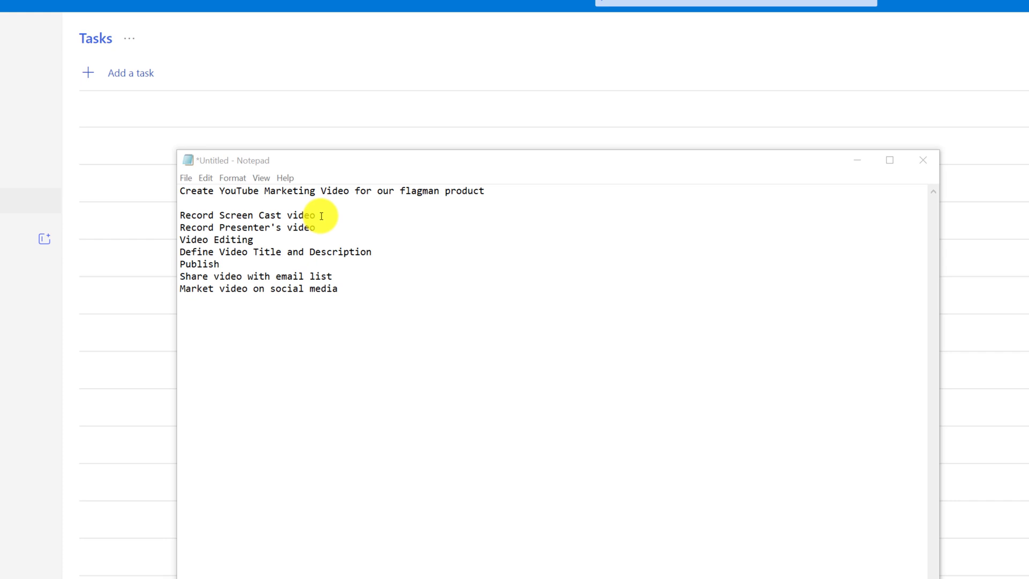
# Paste the Notepad plan lines, from Record Screen Cast video to Market video on social media, in as tasks.
pyautogui.moveTo(322, 216); pyautogui.dragTo(173, 214)
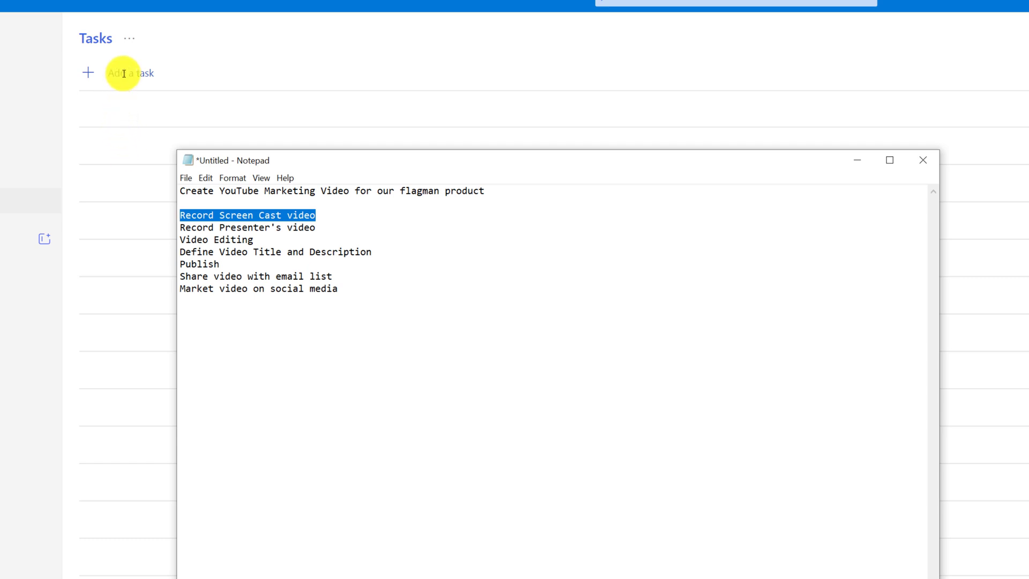
pyautogui.click(174, 52)
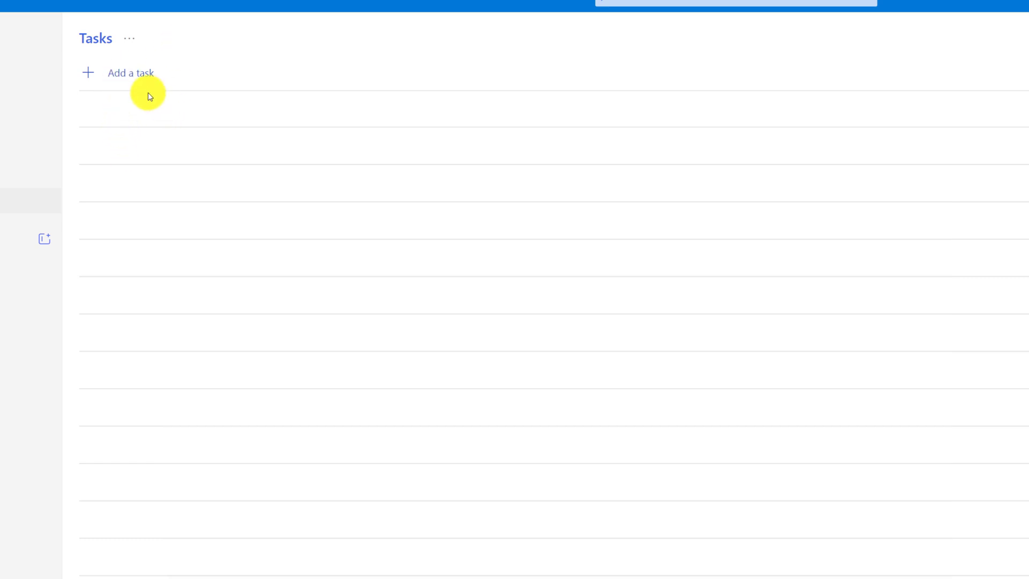
pyautogui.click(89, 79)
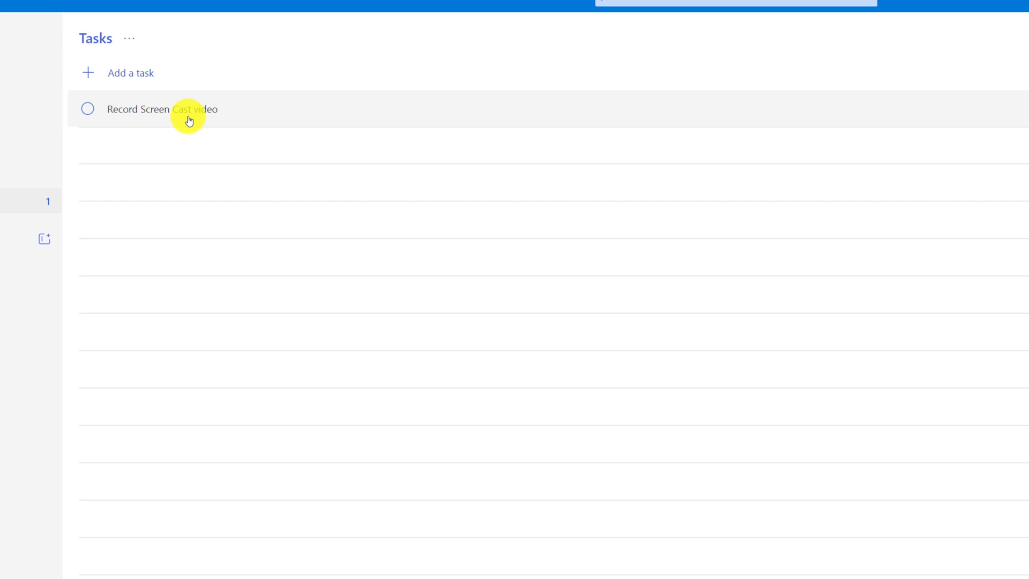
pyautogui.click(273, 118)
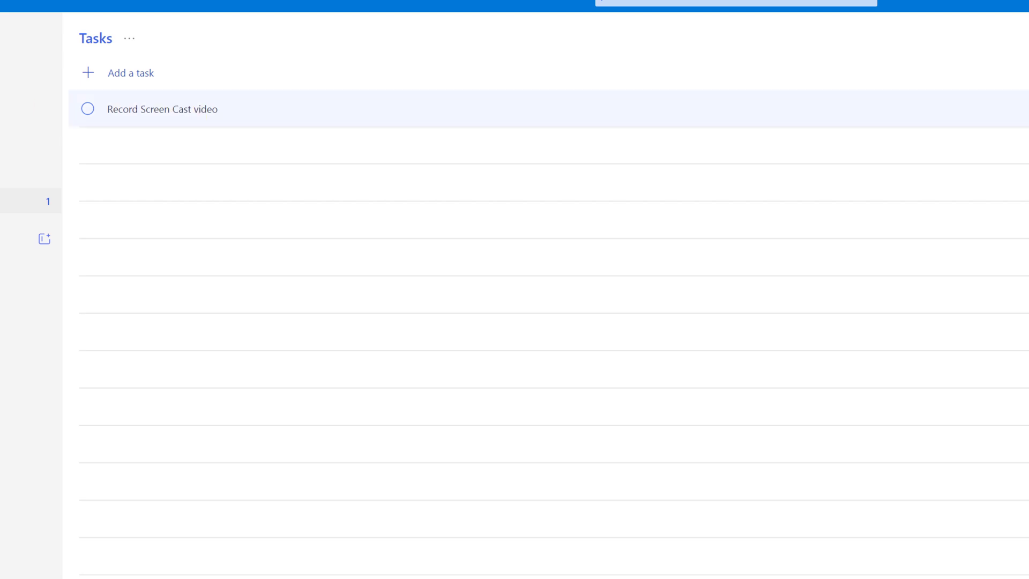
pyautogui.rightClick(272, 118)
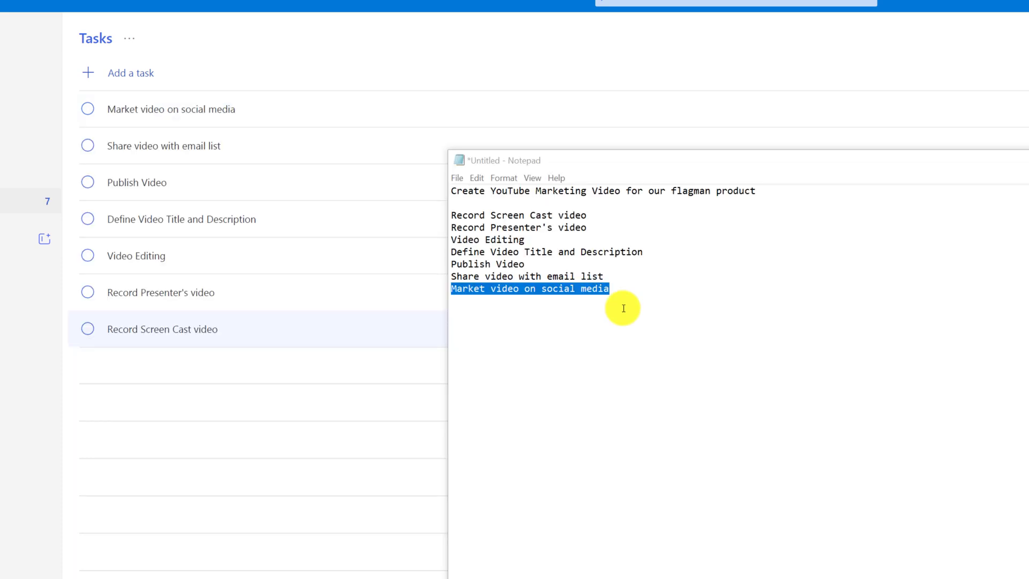
# Move Record Screen Cast video from the bottom to the top of the Tasks list.
pyautogui.click(271, 337)
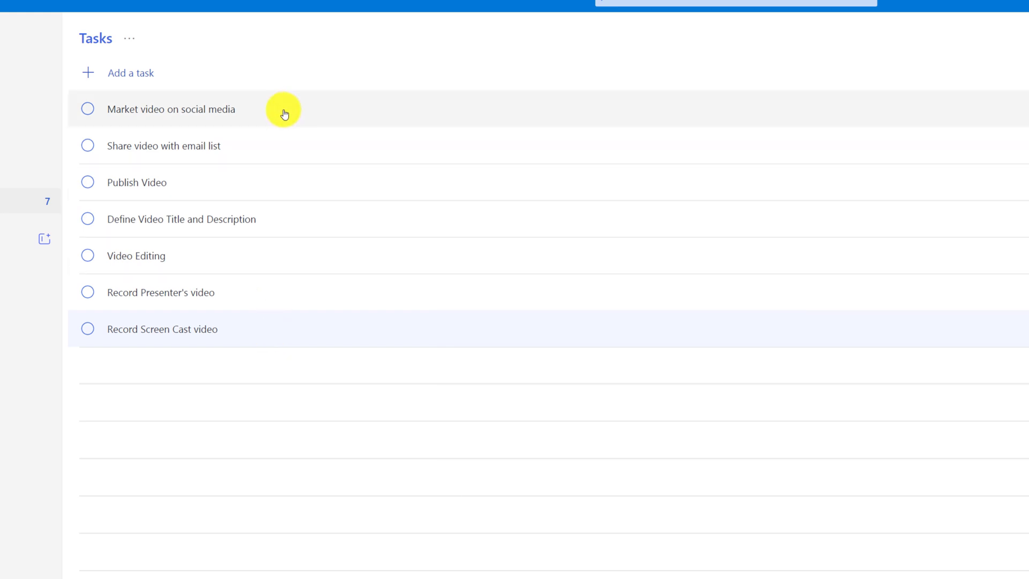
pyautogui.moveTo(263, 341); pyautogui.dragTo(282, 110)
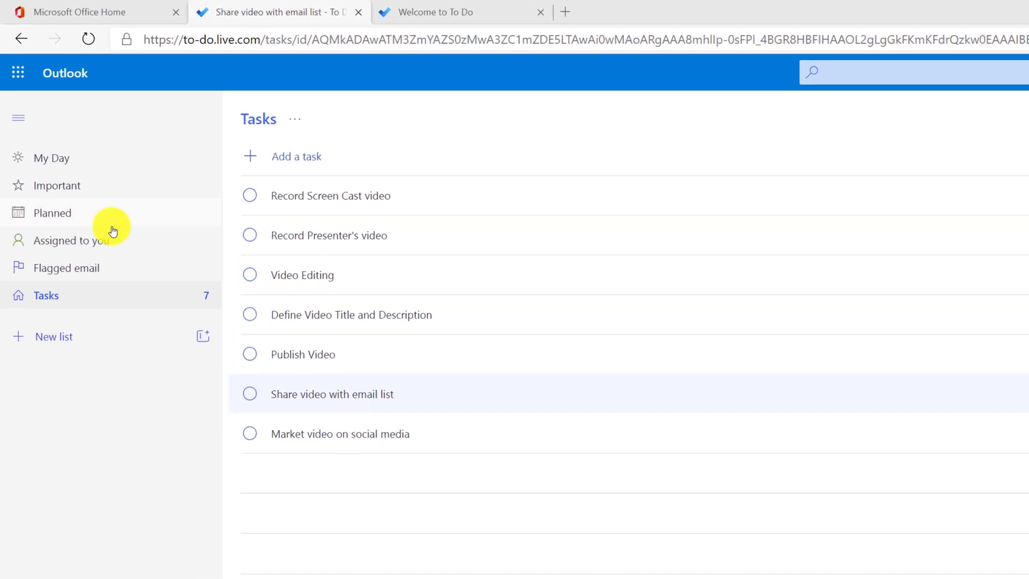
# Add a list named 'Create YouTube Marketing Video for our flagman product', then go back to Tasks.
pyautogui.click(63, 316)
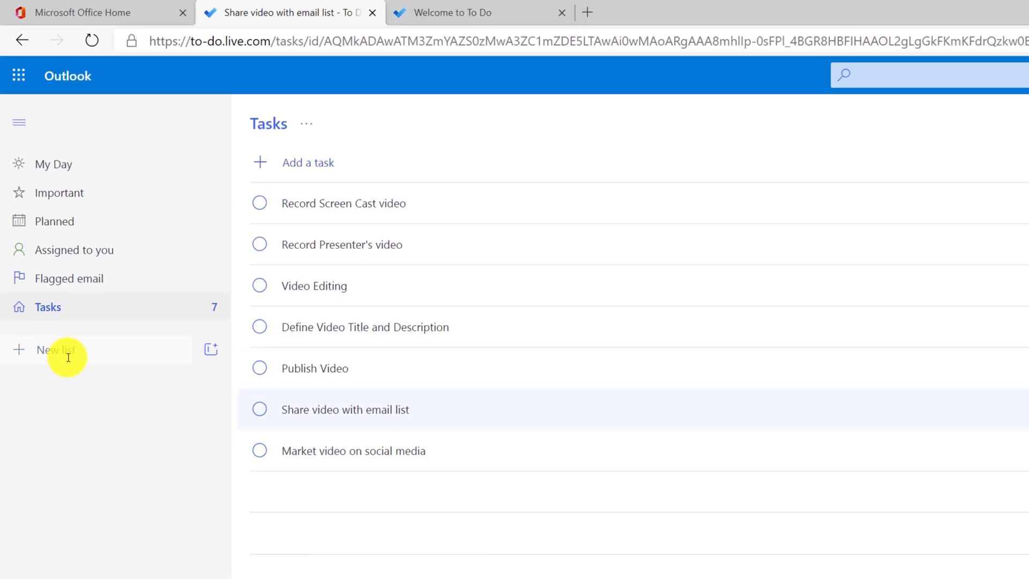
pyautogui.write('Video for our flagman product')
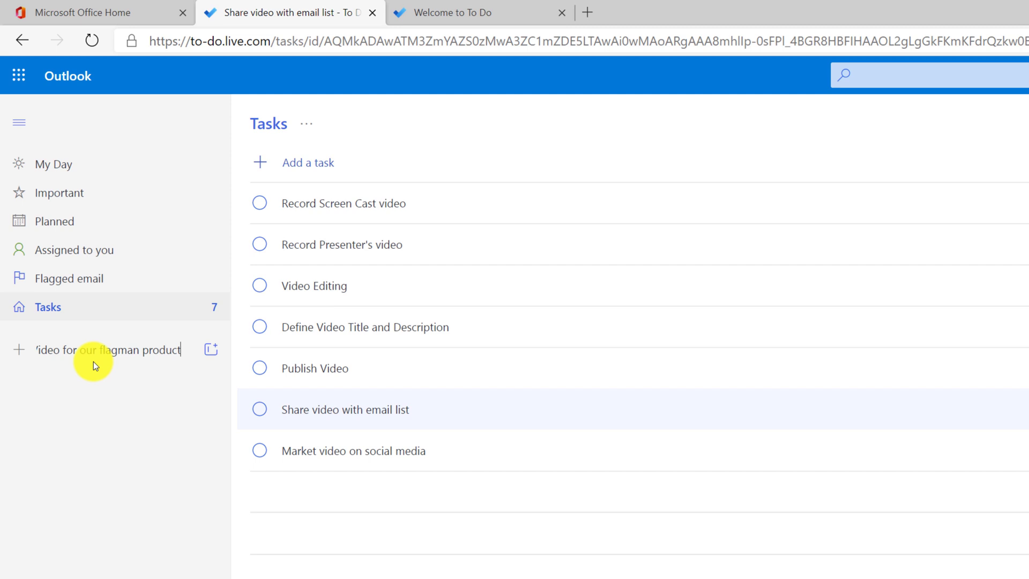
pyautogui.press('Return')
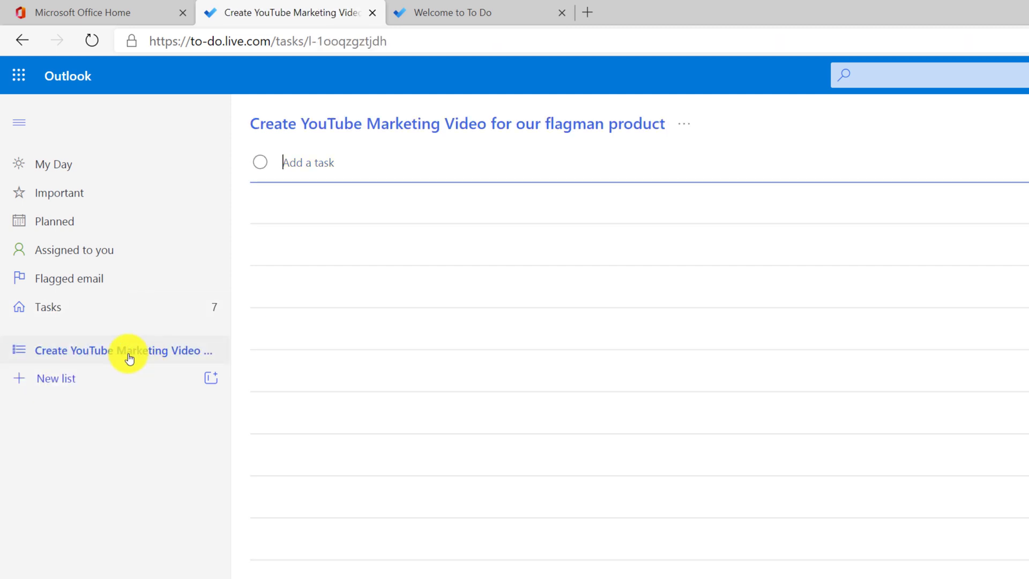
pyautogui.click(64, 193)
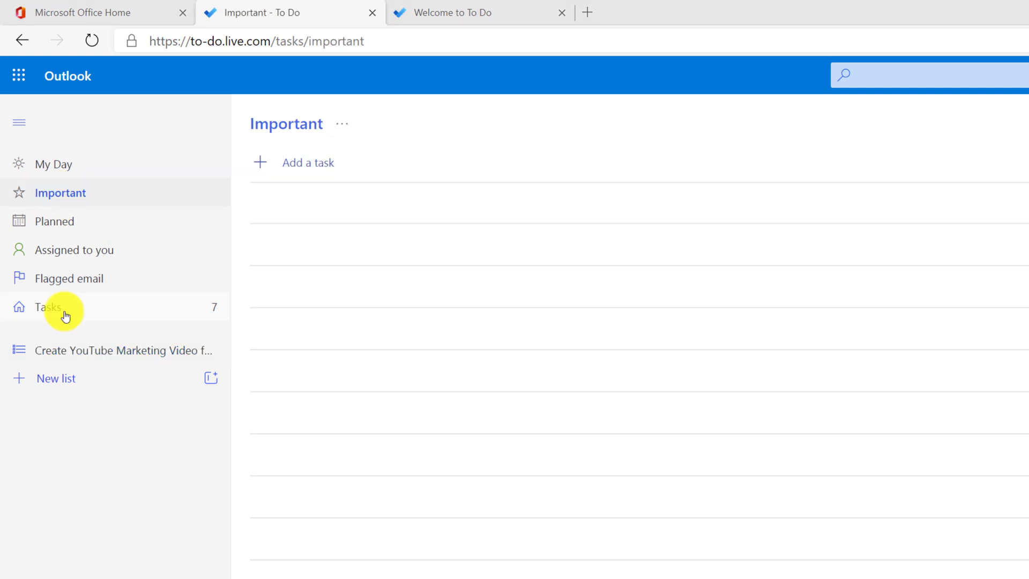
pyautogui.click(63, 314)
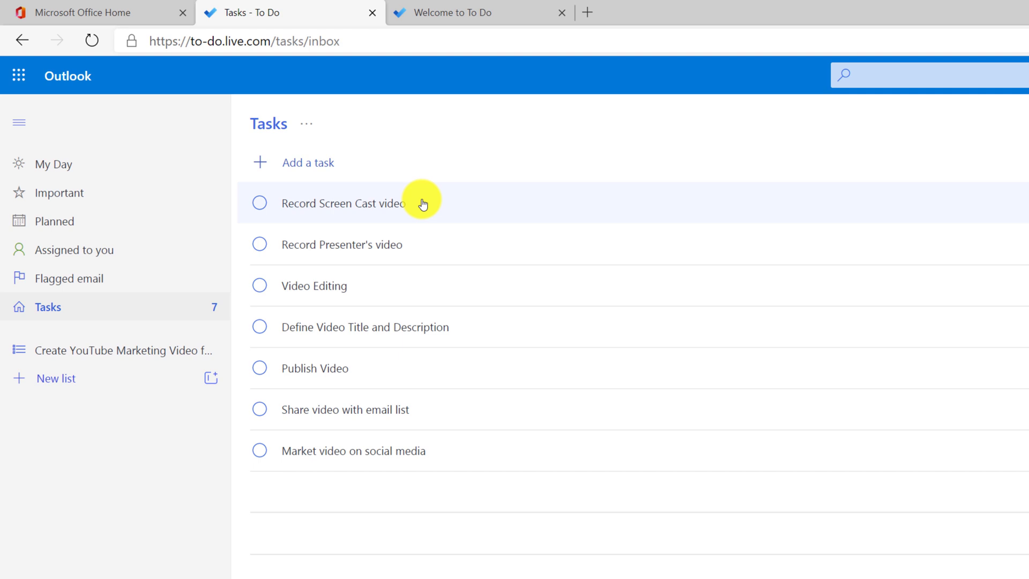
# Select all seven tasks and move them into the Create YouTube Marketing Video list.
pyautogui.moveTo(420, 202); pyautogui.dragTo(168, 340)
pyautogui.click(439, 284)
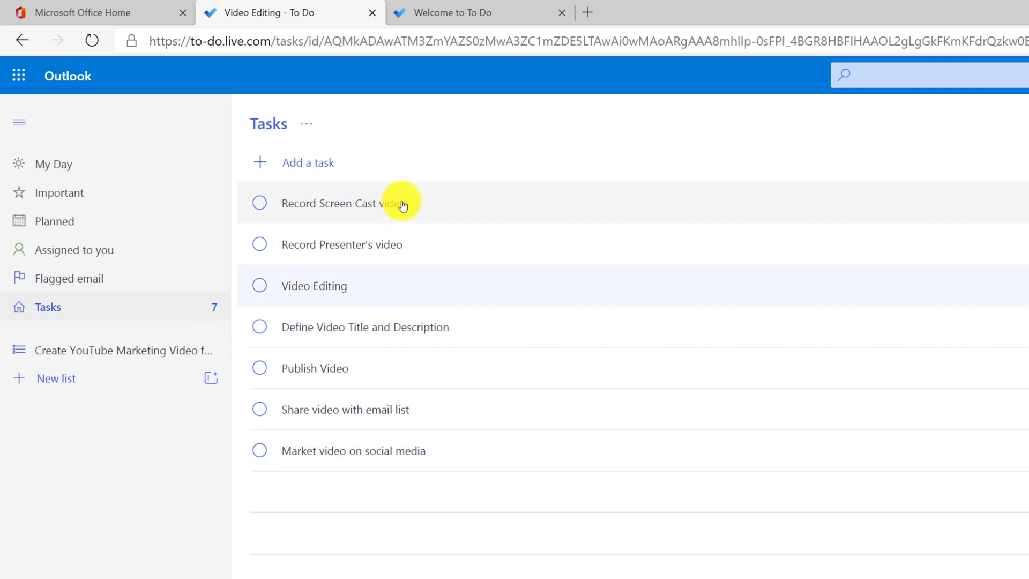
pyautogui.click(441, 202)
pyautogui.moveTo(441, 203)
pyautogui.mouseDown()
pyautogui.moveTo(172, 331)
pyautogui.moveTo(447, 201)
pyautogui.mouseUp()
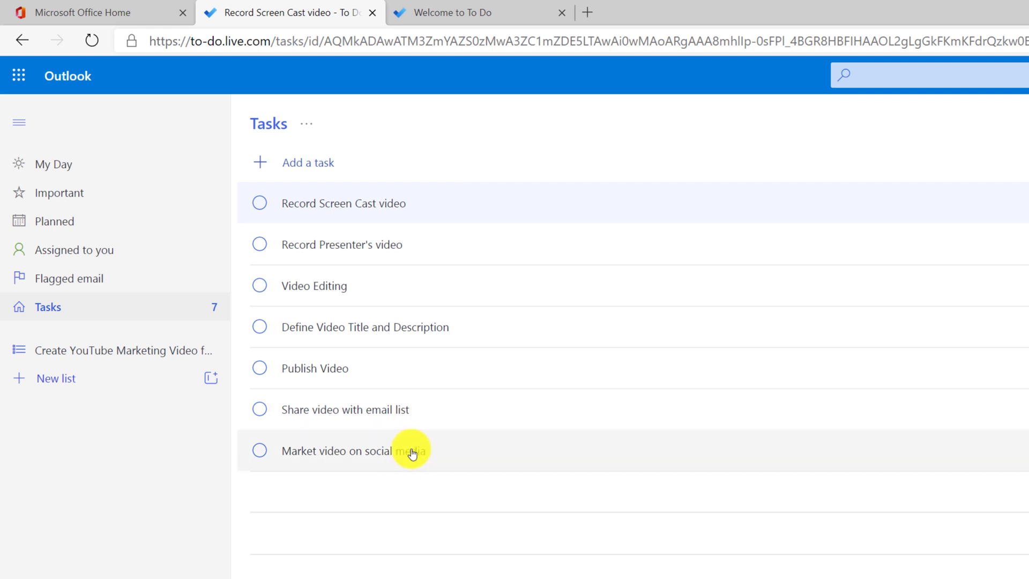
pyautogui.moveTo(404, 451); pyautogui.dragTo(421, 455)
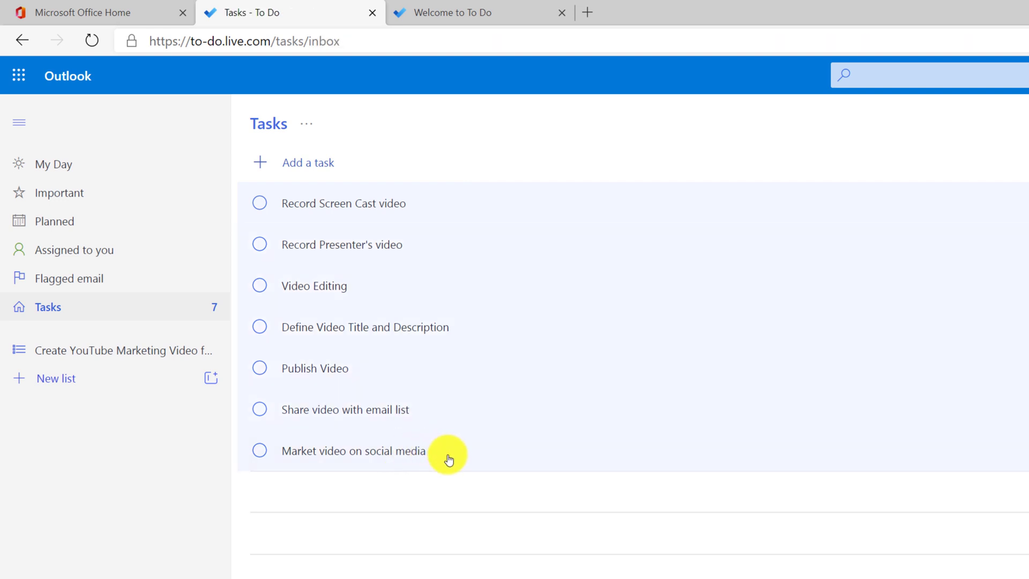
pyautogui.rightClick(482, 299)
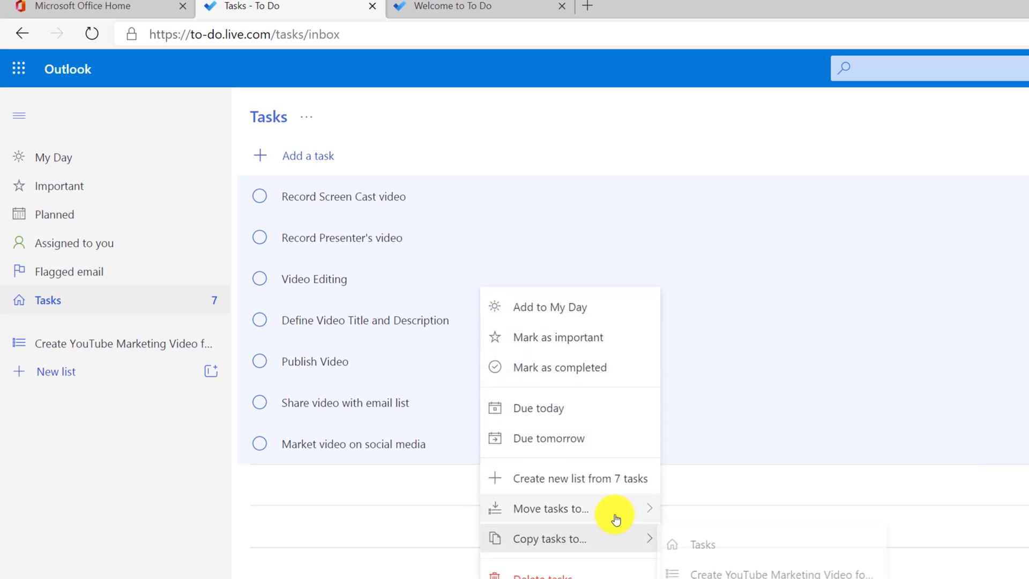
pyautogui.moveTo(616, 516)
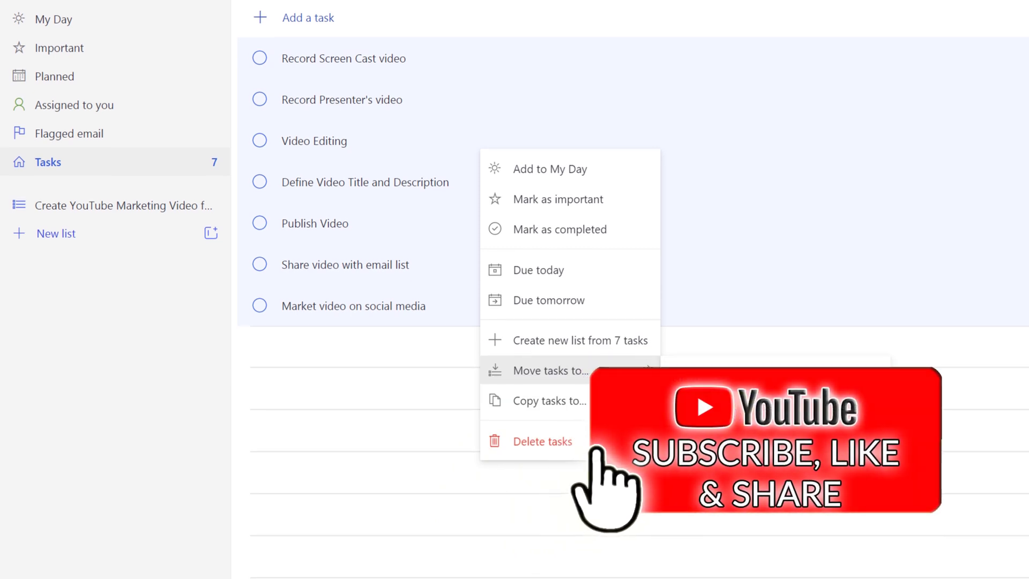
pyautogui.click(730, 406)
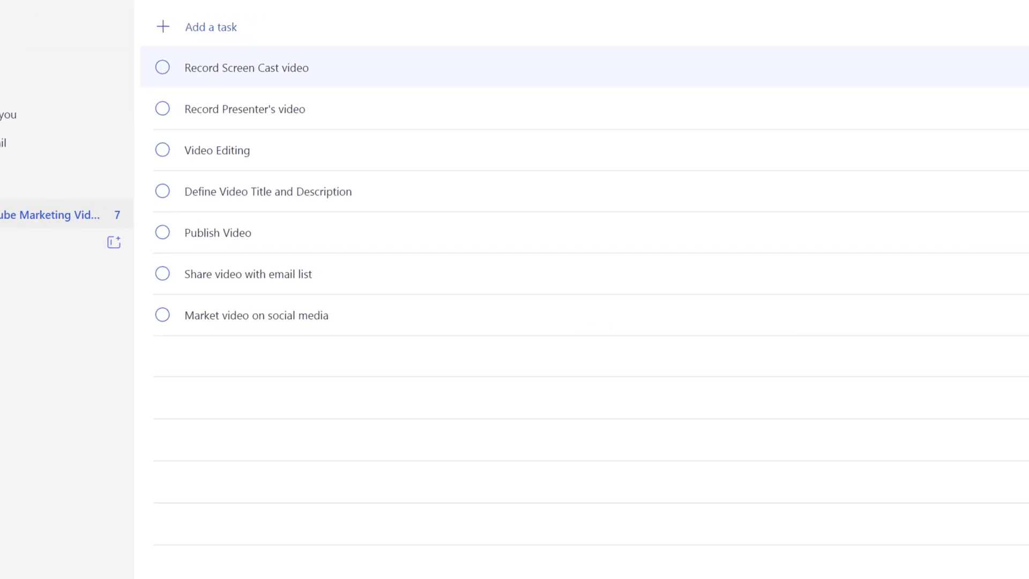
# View the details of Record Screen Cast video and Record Presenter's video.
pyautogui.click(751, 105)
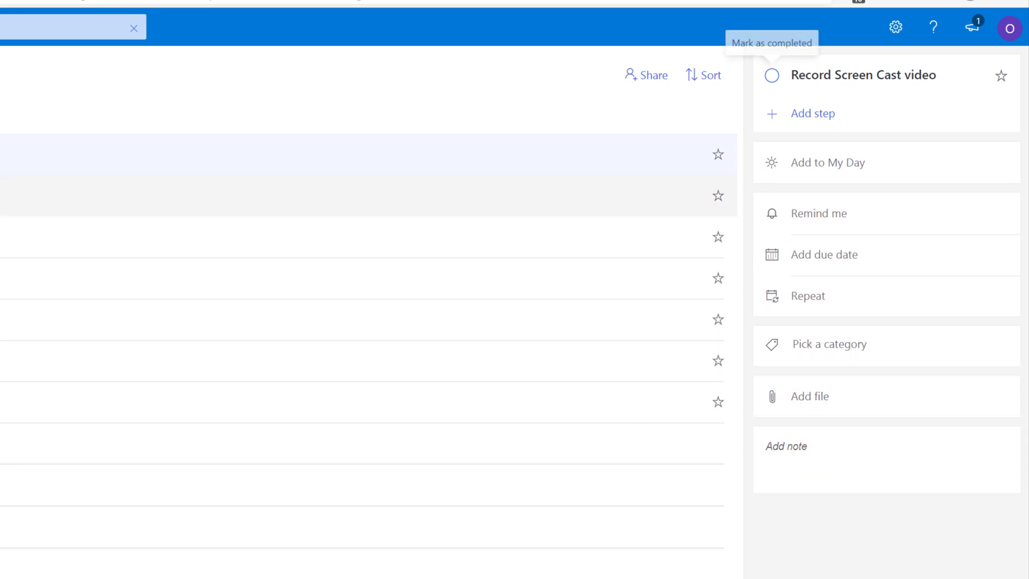
pyautogui.click(376, 196)
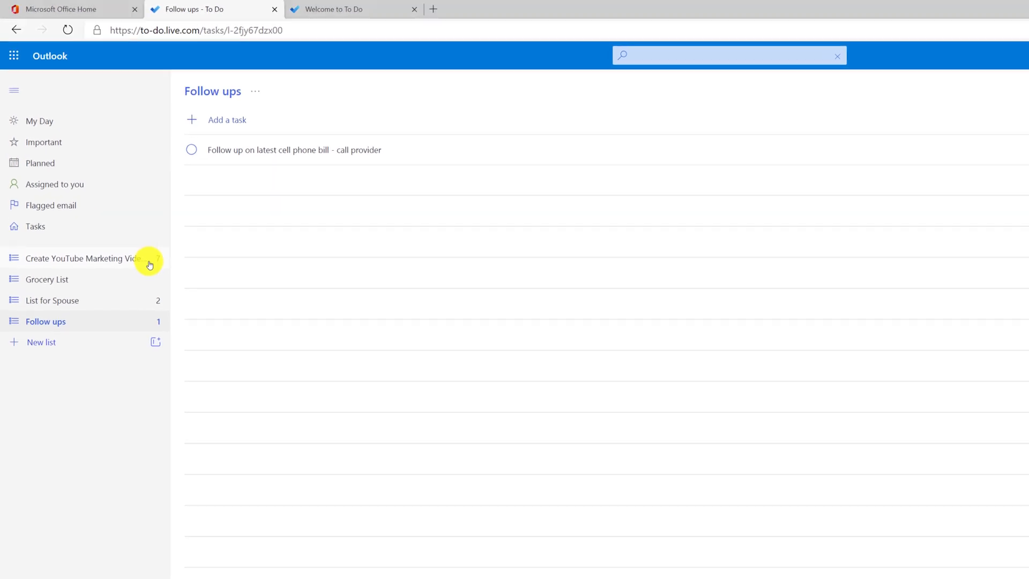
# Add Record Screen Cast video from the YouTube marketing list to My Day.
pyautogui.click(159, 258)
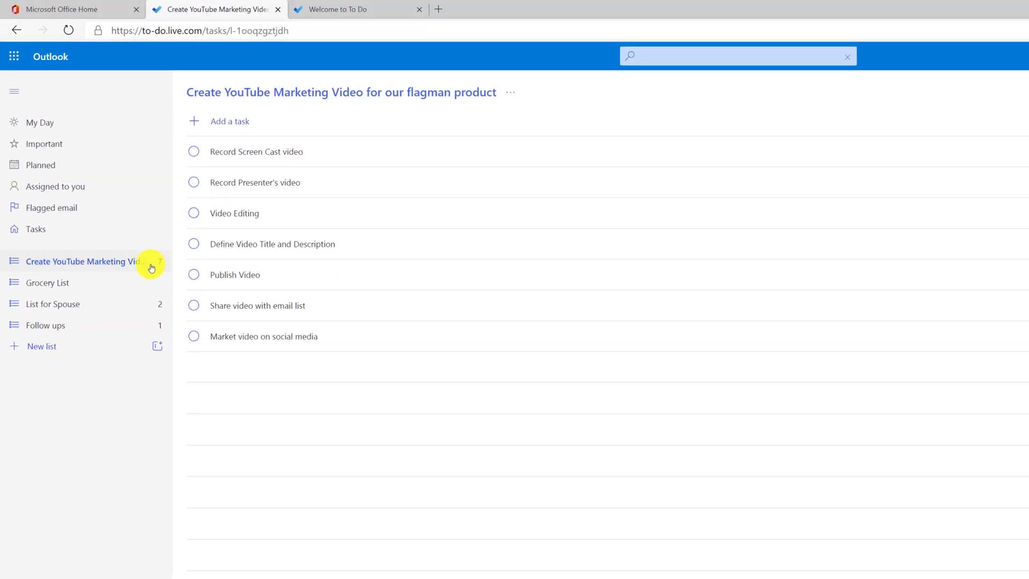
pyautogui.rightClick(333, 154)
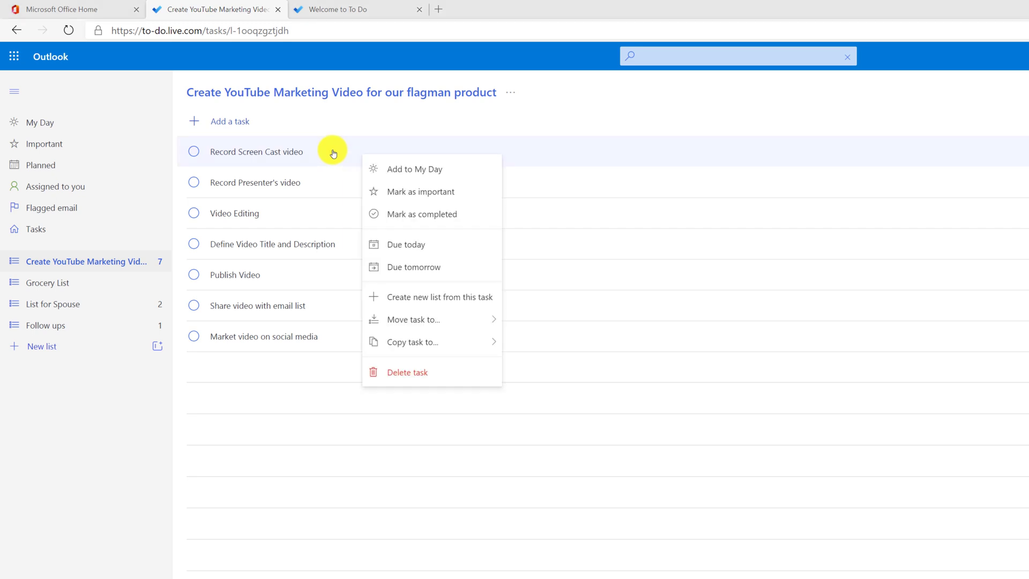
pyautogui.click(432, 169)
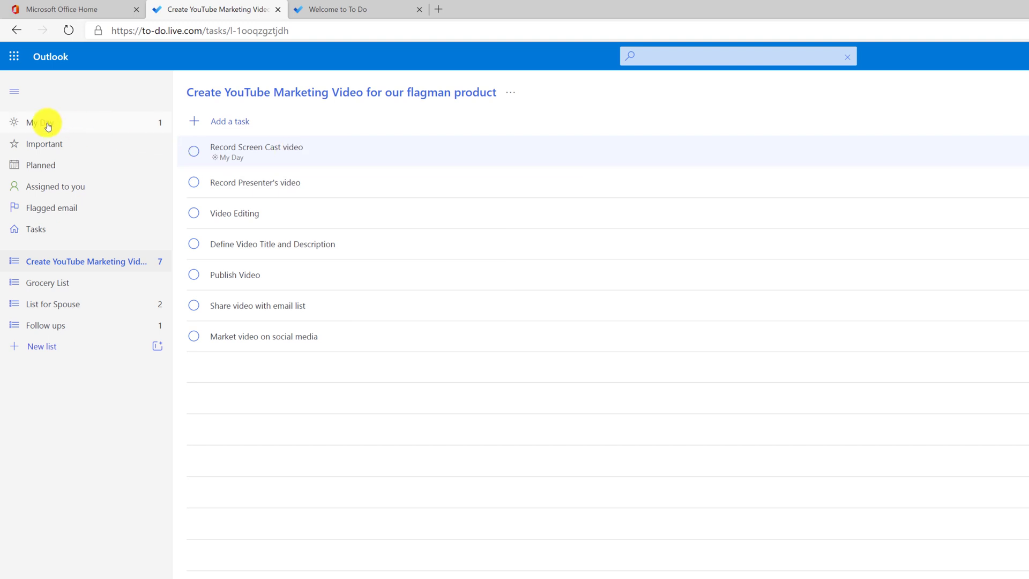
# Add Register kids for camp, the classroom teacher task and the phone bill follow-up to My Day.
pyautogui.click(70, 310)
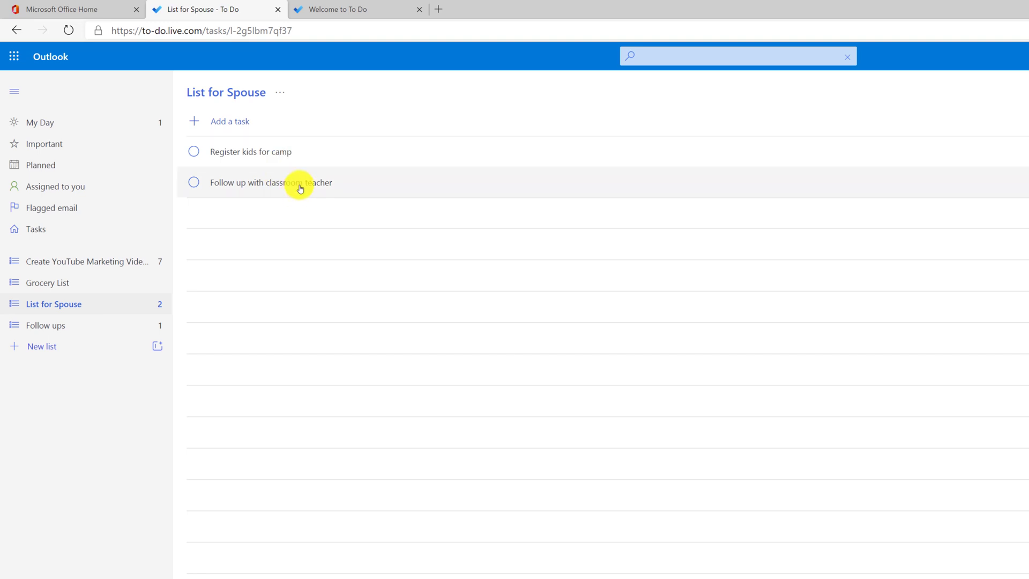
pyautogui.rightClick(313, 155)
pyautogui.click(334, 167)
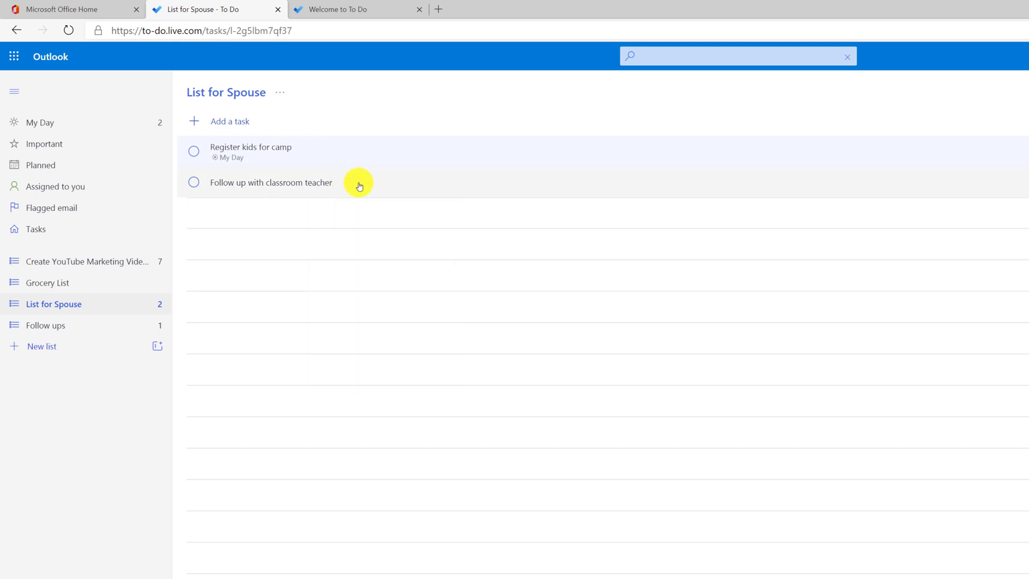
pyautogui.rightClick(359, 186)
pyautogui.click(377, 199)
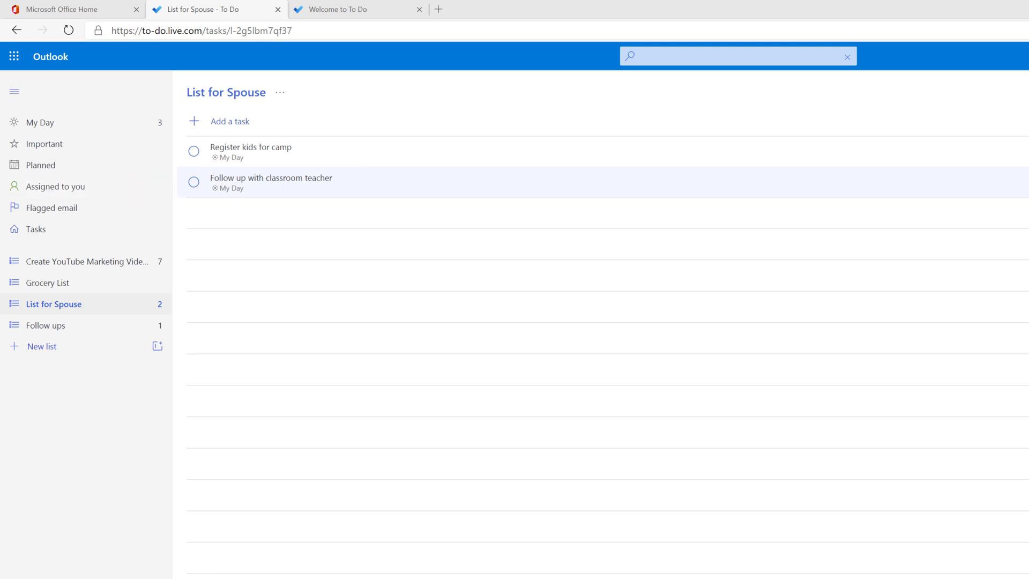
pyautogui.click(46, 325)
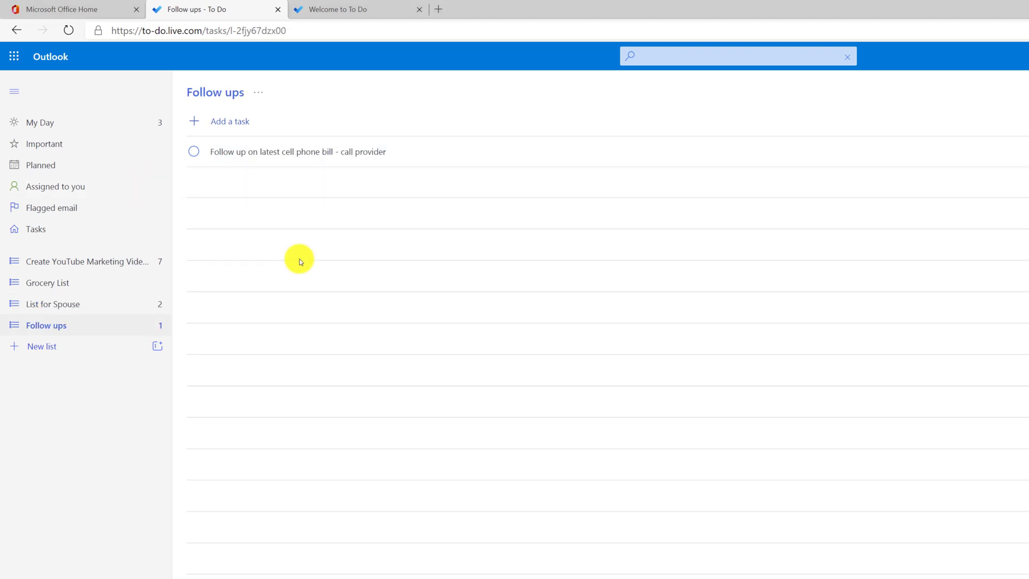
pyautogui.rightClick(353, 153)
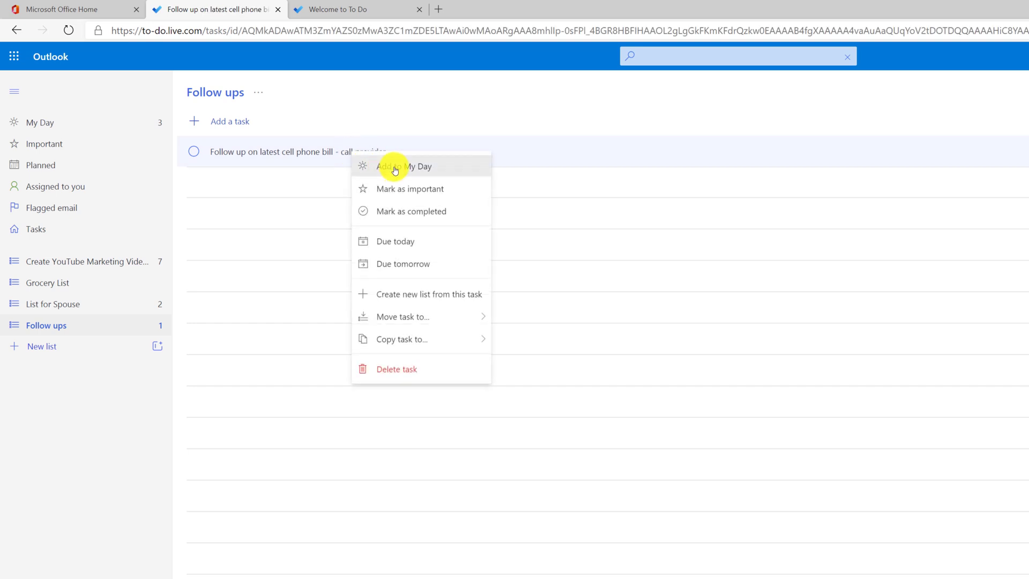
pyautogui.click(391, 166)
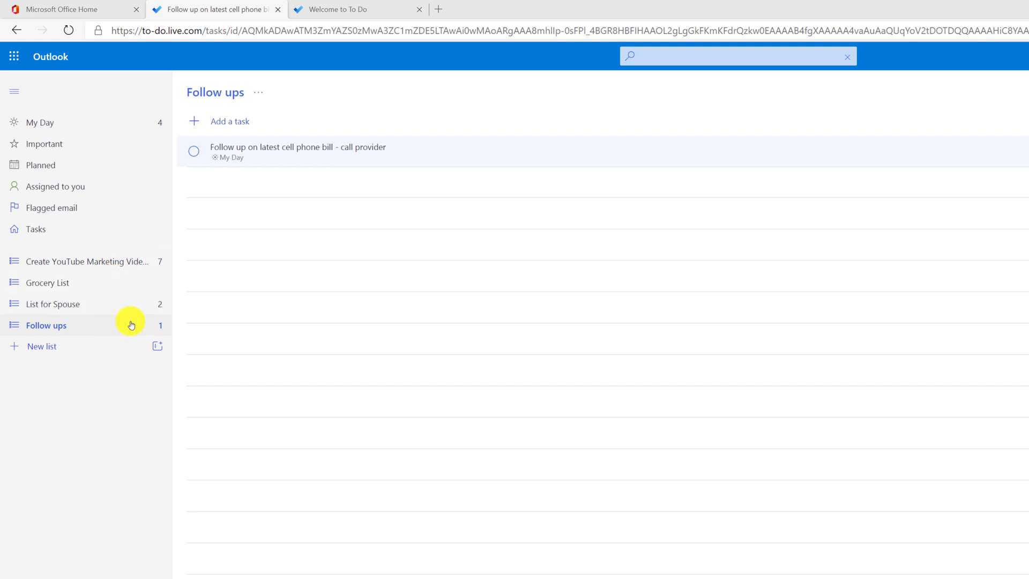
# In My Day, complete the teacher, camp and phone bill tasks, and remove Record Screen Cast video.
pyautogui.click(48, 123)
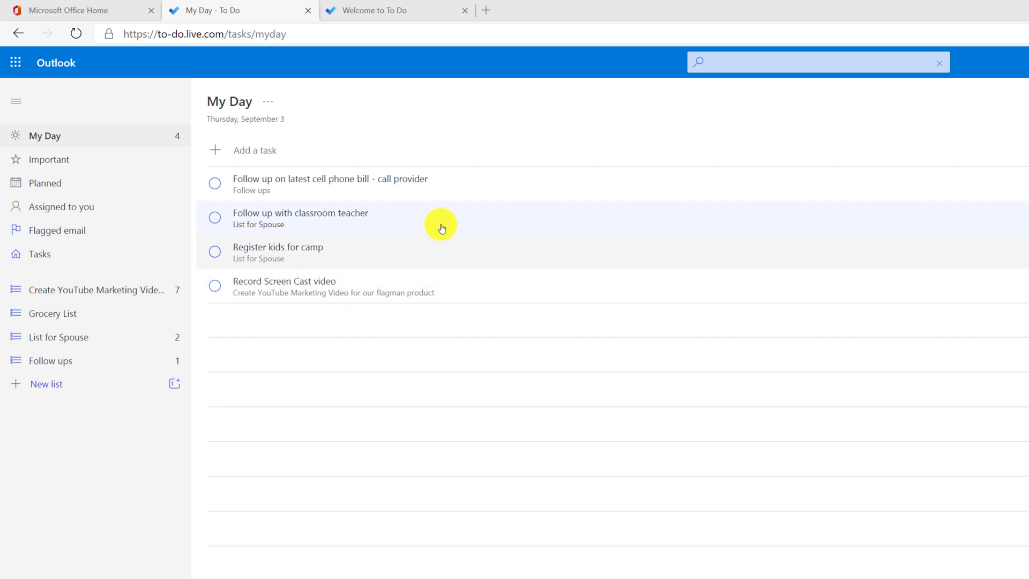
pyautogui.click(215, 217)
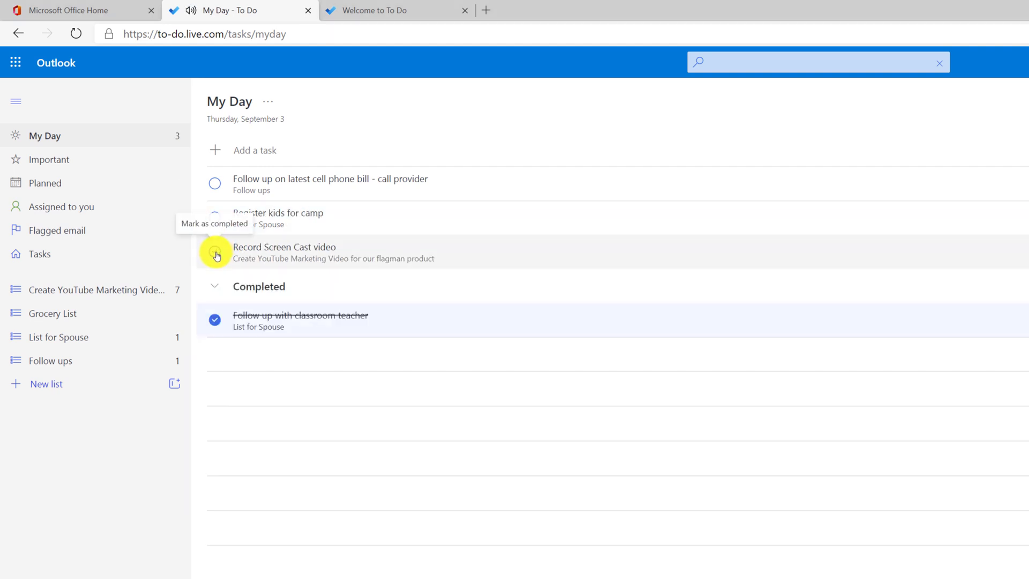
pyautogui.click(220, 226)
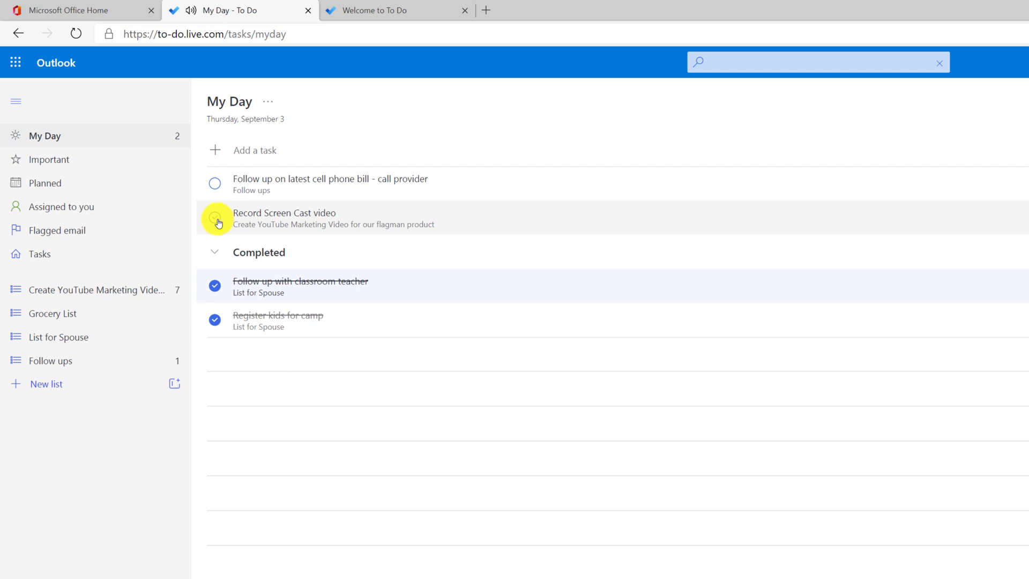
pyautogui.click(215, 184)
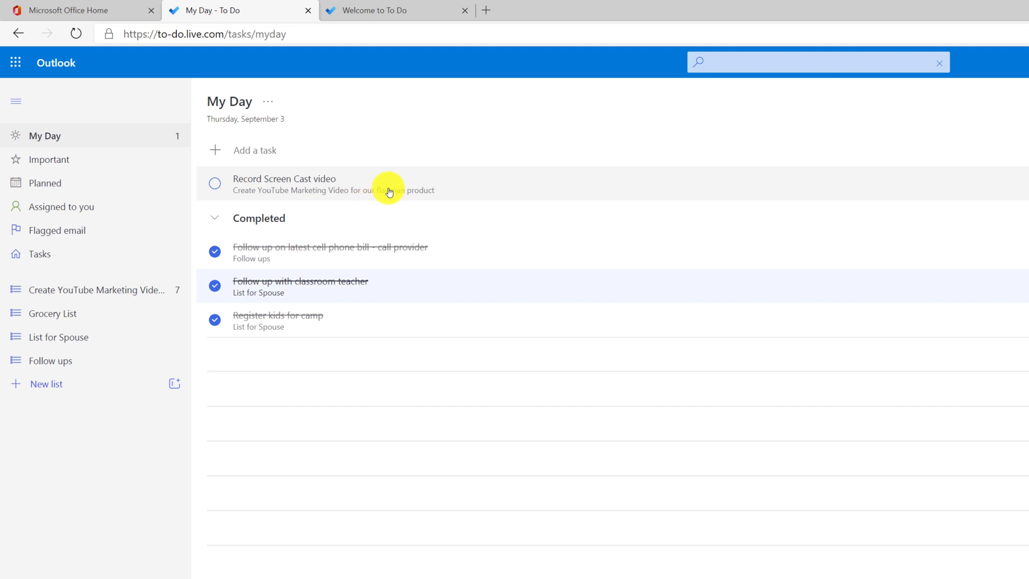
pyautogui.rightClick(431, 186)
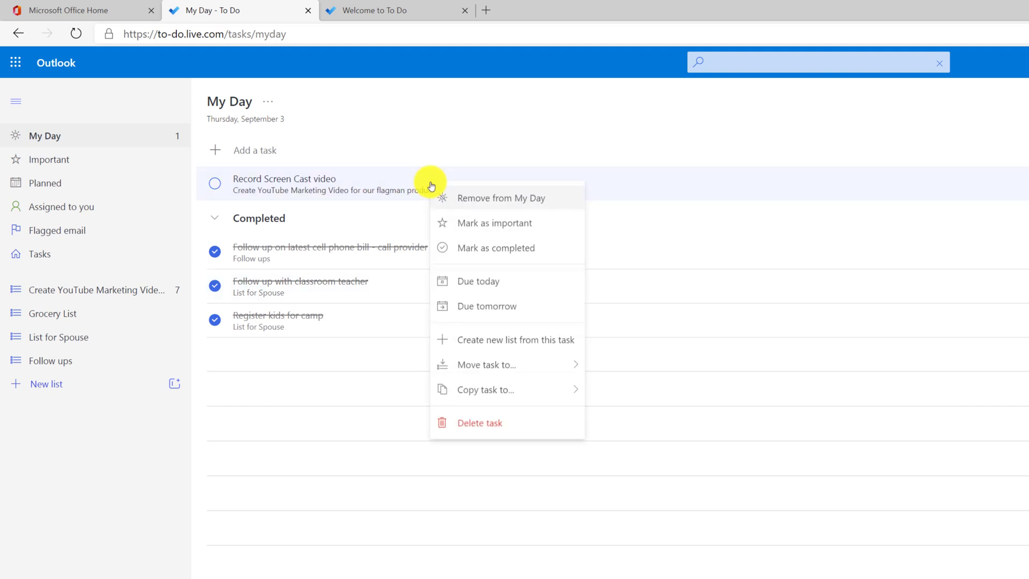
pyautogui.click(513, 206)
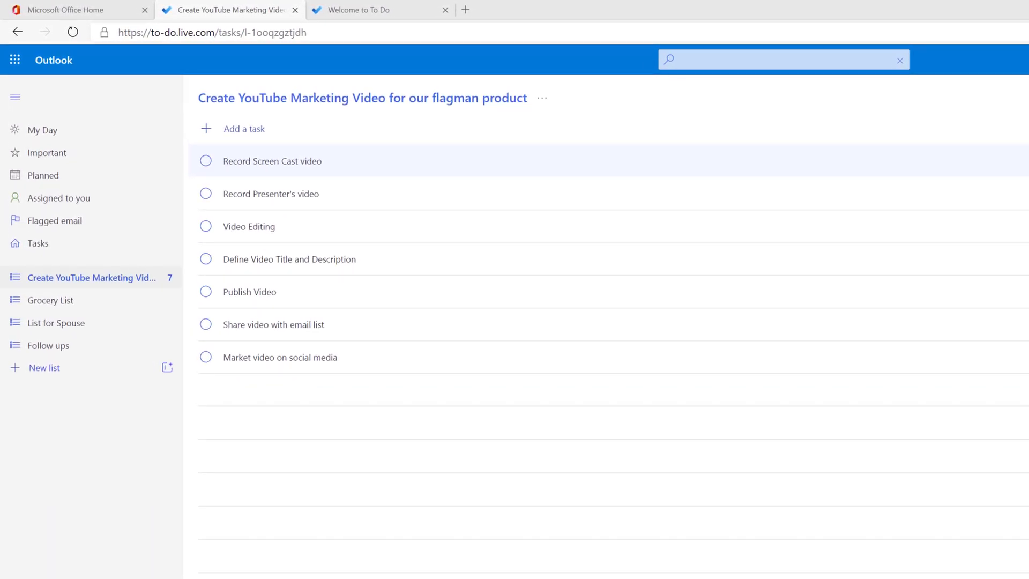
# Create an invitation link for the YouTube marketing list and view its access settings.
pyautogui.click(141, 277)
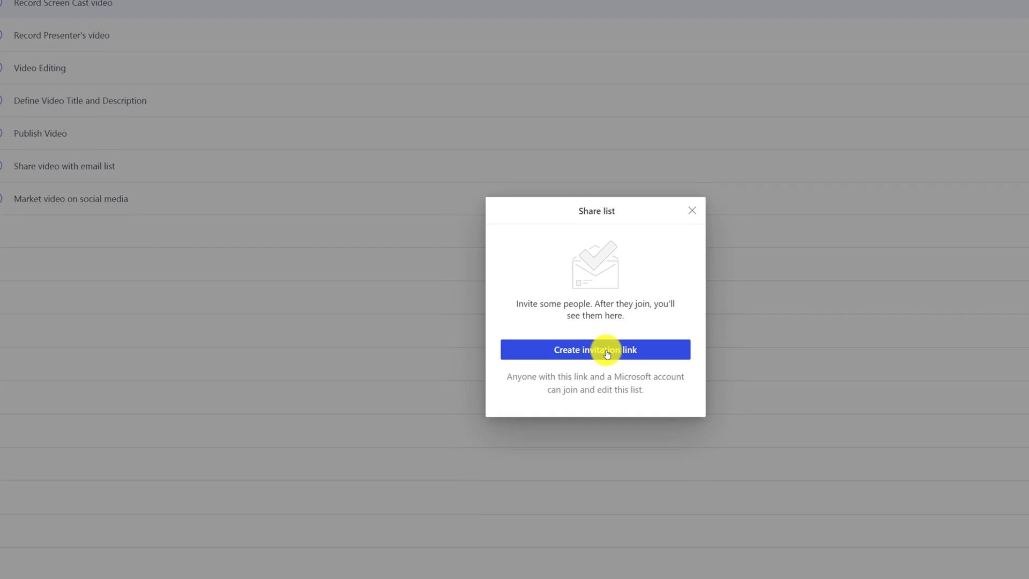
pyautogui.click(809, 505)
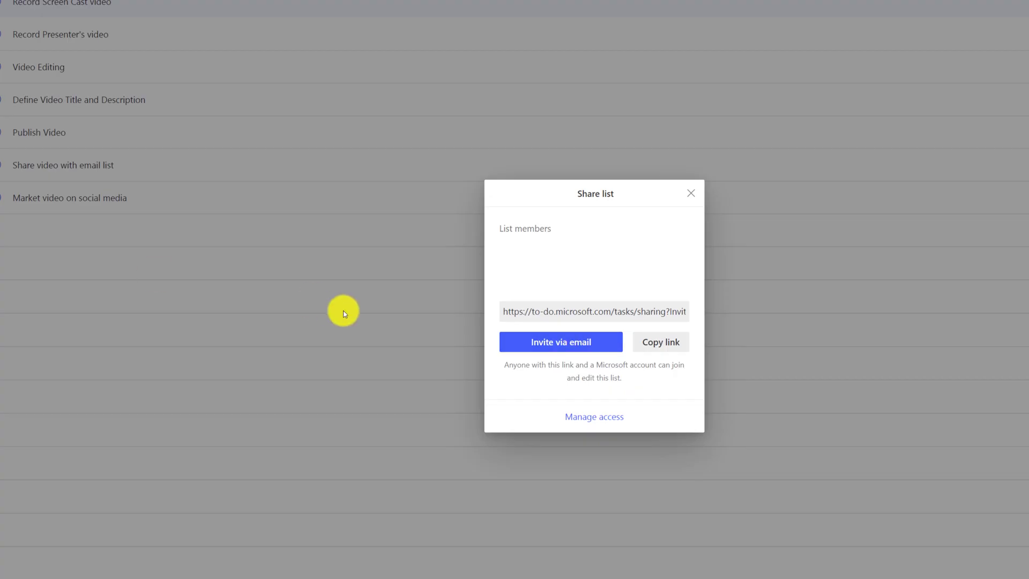
pyautogui.click(614, 419)
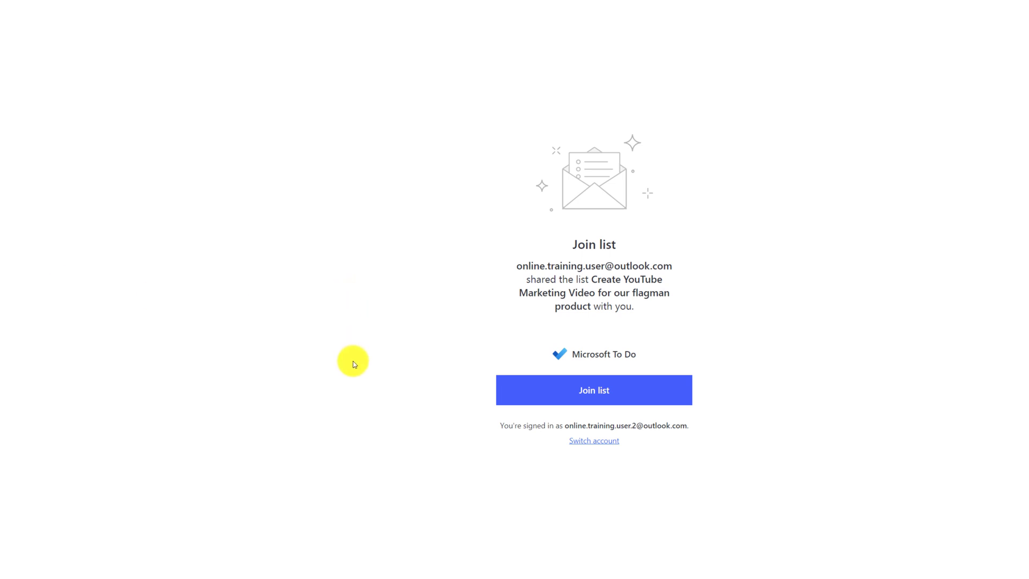
# Join the shared YouTube marketing list from the invitation and open it in To Do.
pyautogui.click(611, 391)
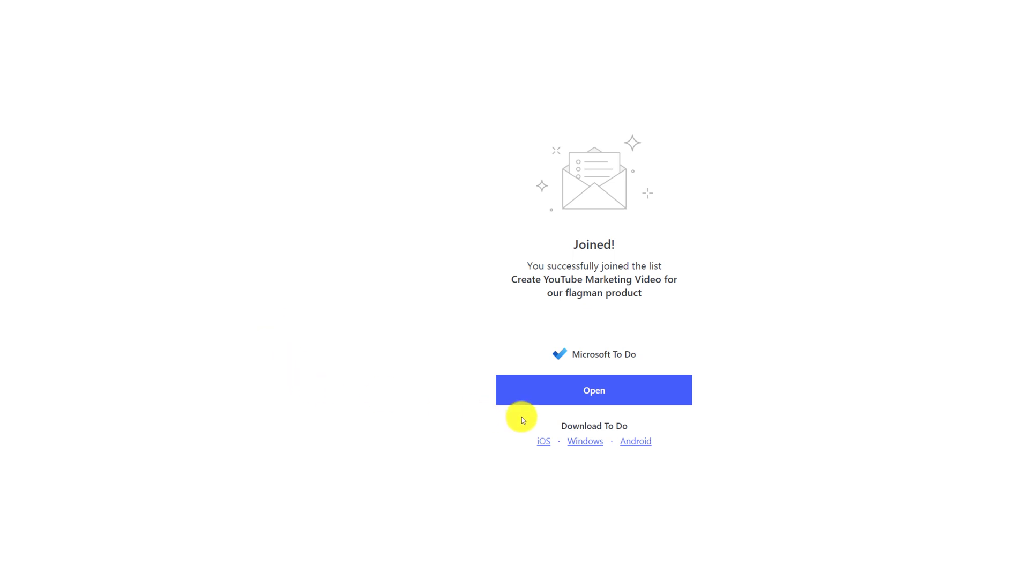
pyautogui.click(604, 396)
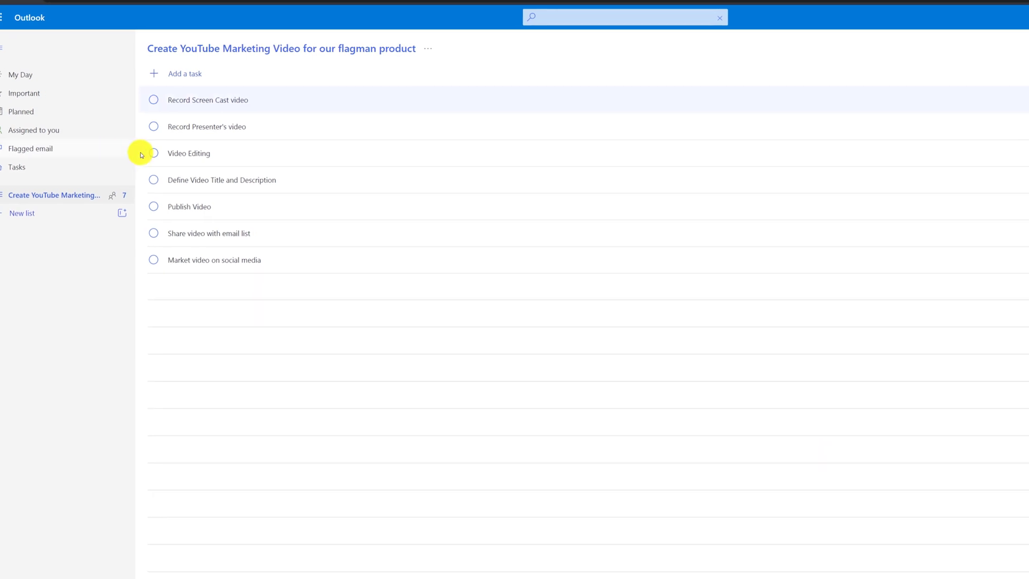
# Open the Record Screen Cast video task's detail pane and begin adding a note.
pyautogui.click(131, 105)
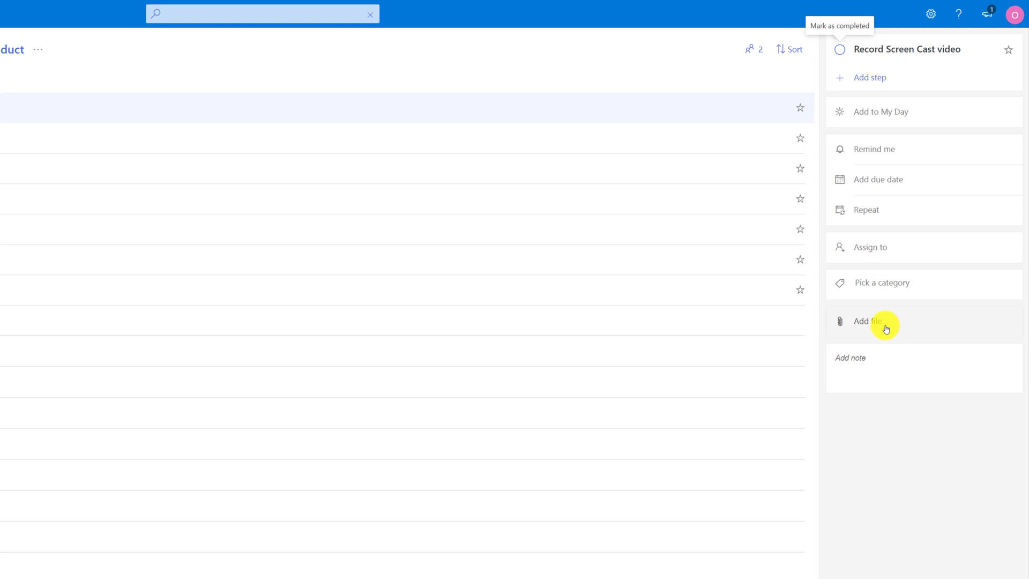
pyautogui.click(848, 360)
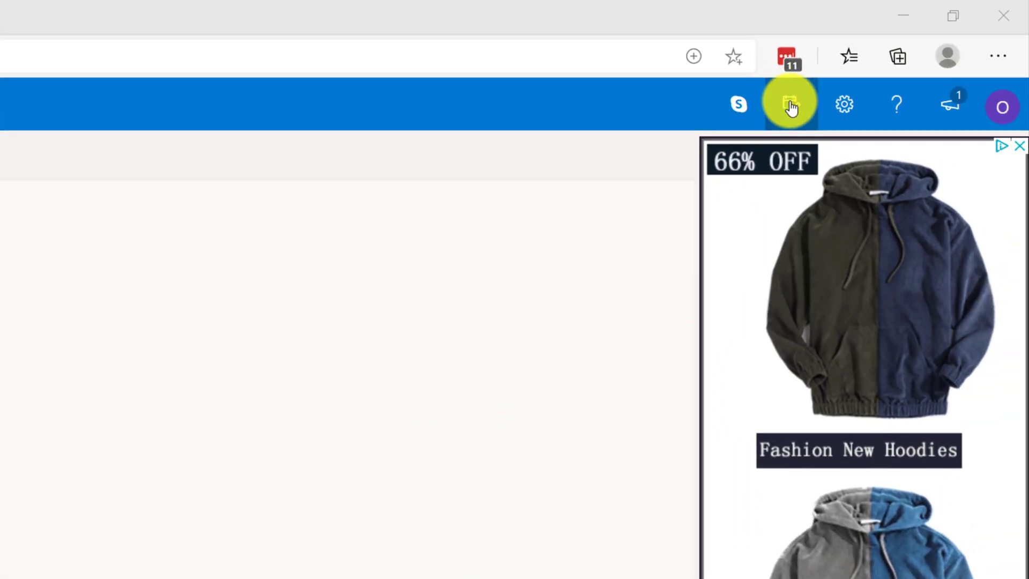
# Show the To Do side pane beside the Outlook mailbox and switch it to the calendar.
pyautogui.click(951, 15)
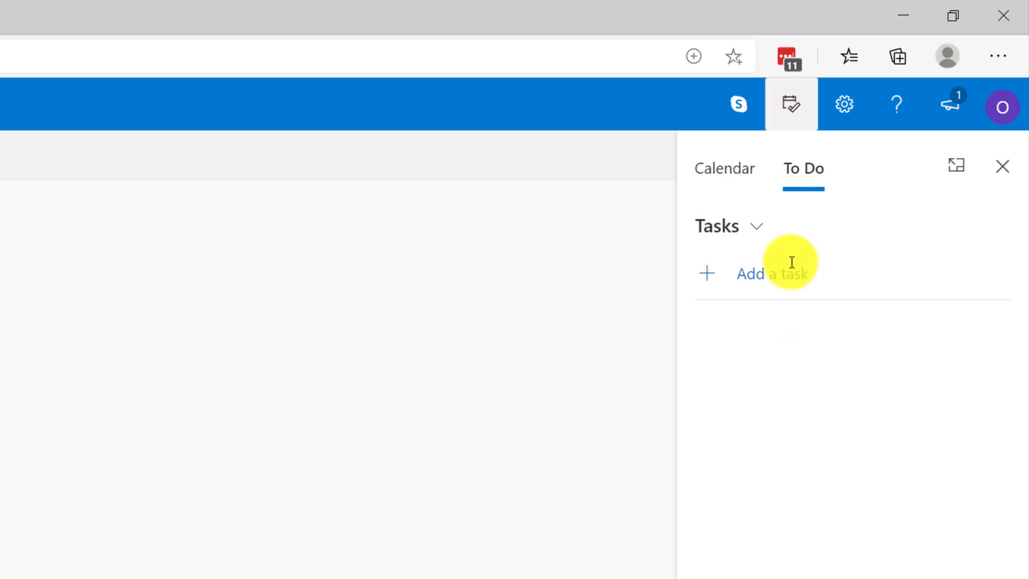
pyautogui.click(729, 188)
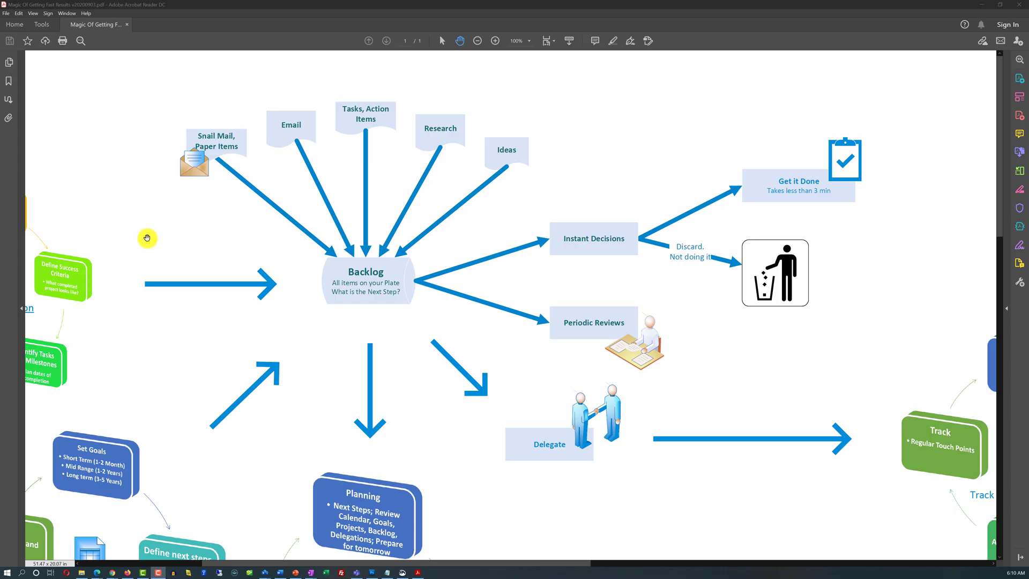
# Drag the workflow diagram rightward so the MAGIC logo and Project Execution cycle appear.
pyautogui.moveTo(152, 237); pyautogui.dragTo(429, 237)
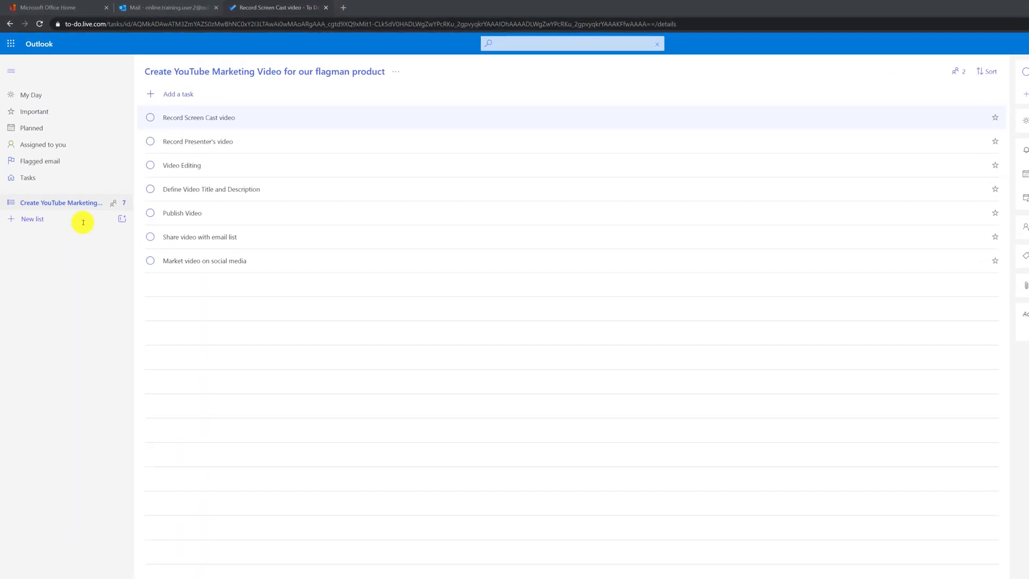
# Complete Record Screen Cast video, Video Editing, Publish Video, Share video with email list, and Market video on social media.
pyautogui.click(150, 117)
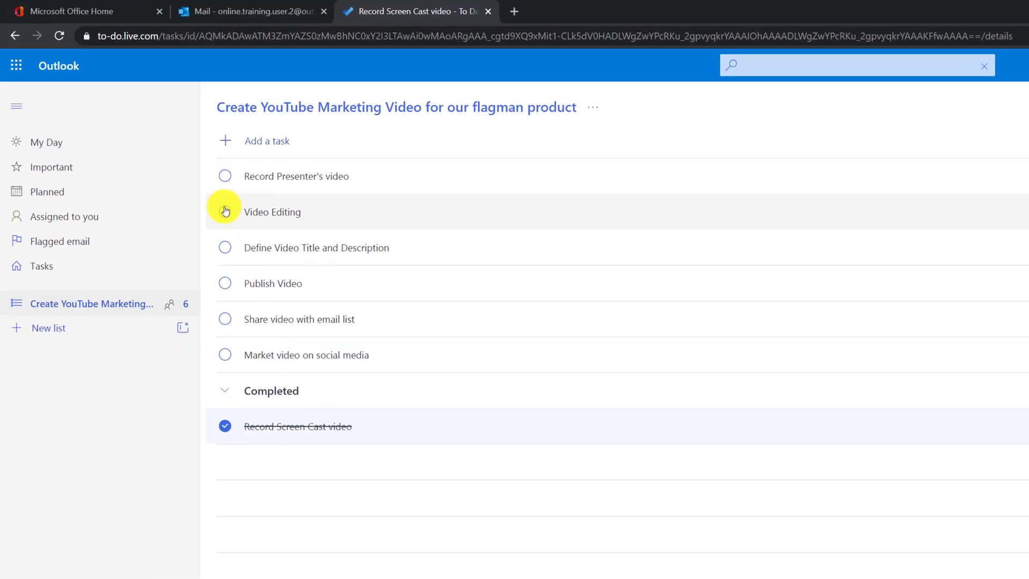
pyautogui.click(224, 211)
pyautogui.click(230, 252)
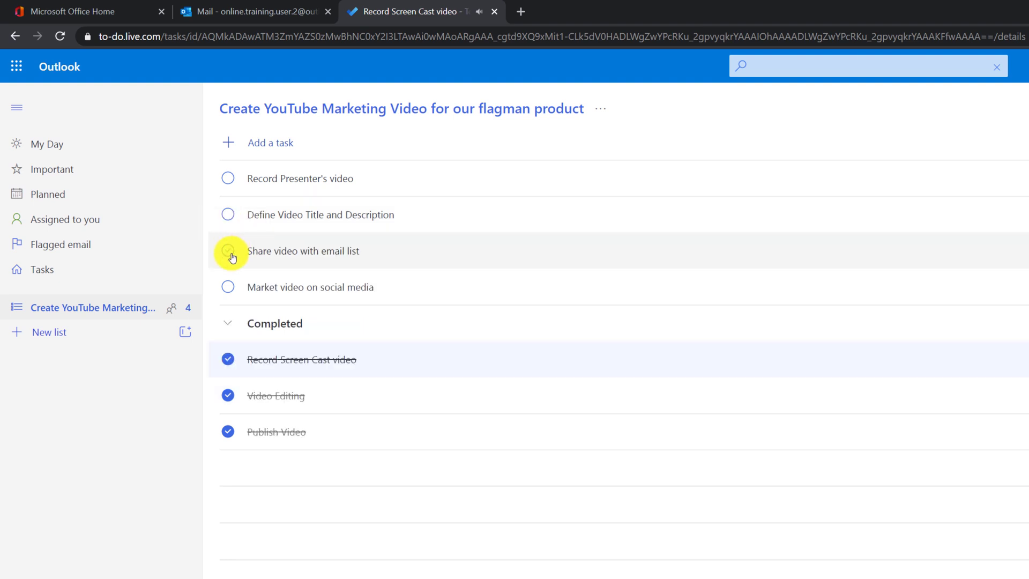
pyautogui.click(230, 252)
pyautogui.click(230, 255)
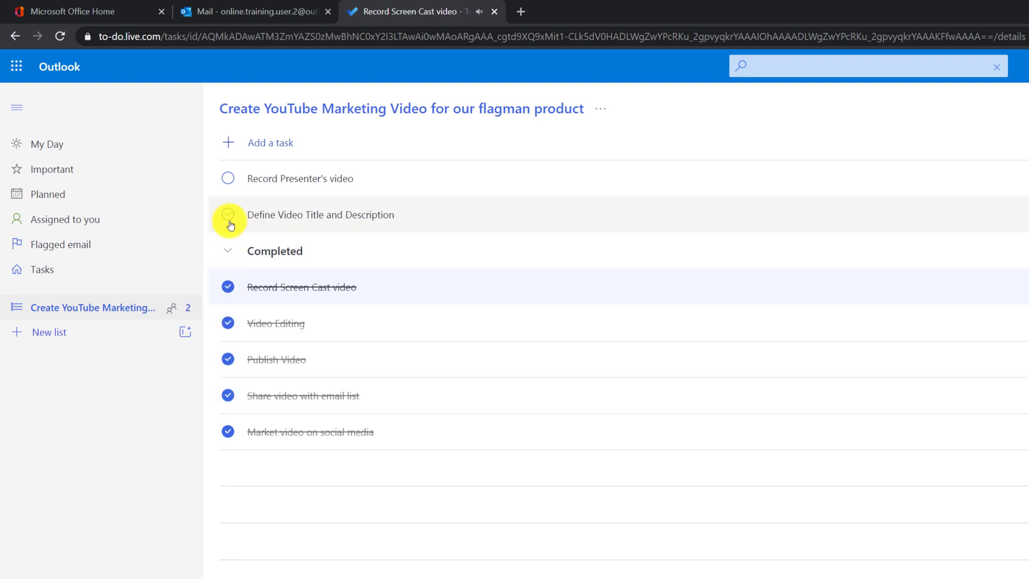